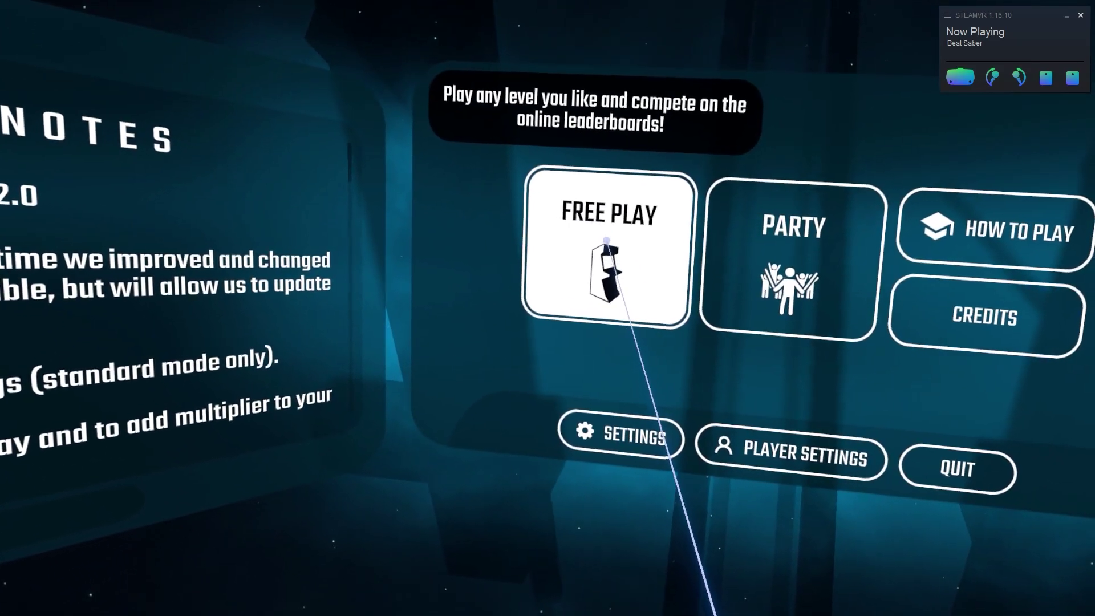
- Open the Free Play song list in Beat Saber and page down to the next songs
{"action": "left_click", "coordinate": [610, 239]}
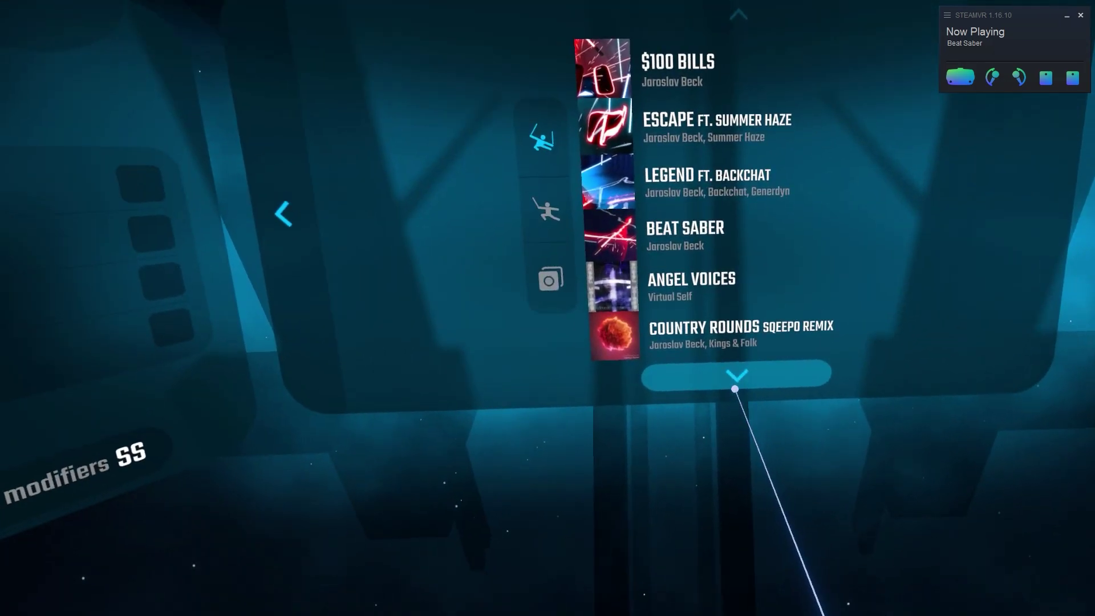
{"action": "left_click", "coordinate": [728, 519]}
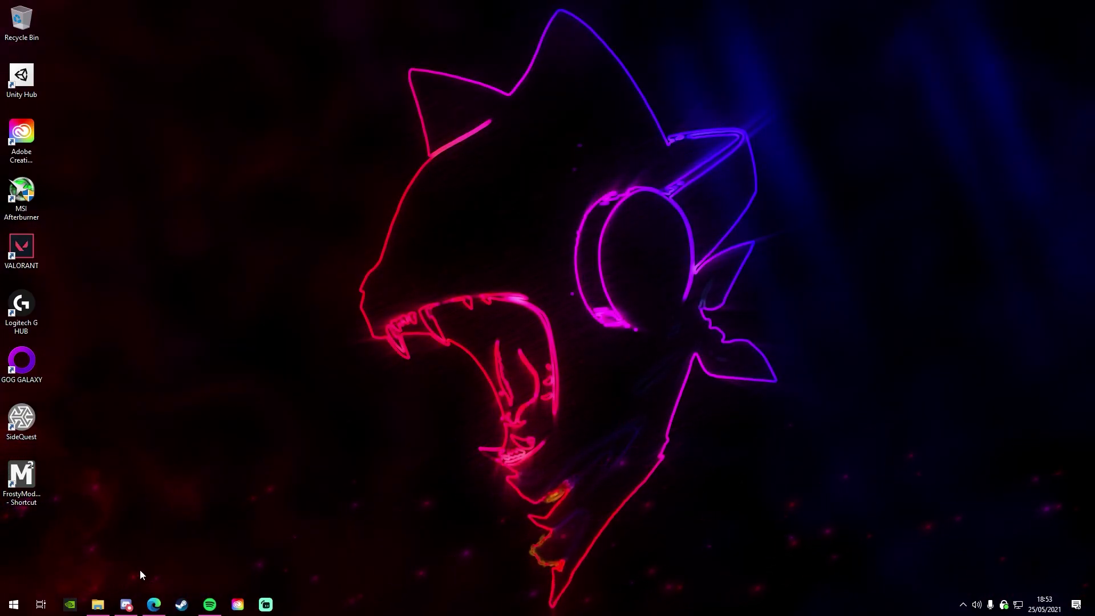
- Run Beat Saber Legacy Launcher.exe from the Downloads > BSLegacyLauncher folder
{"action": "left_click", "coordinate": [98, 604]}
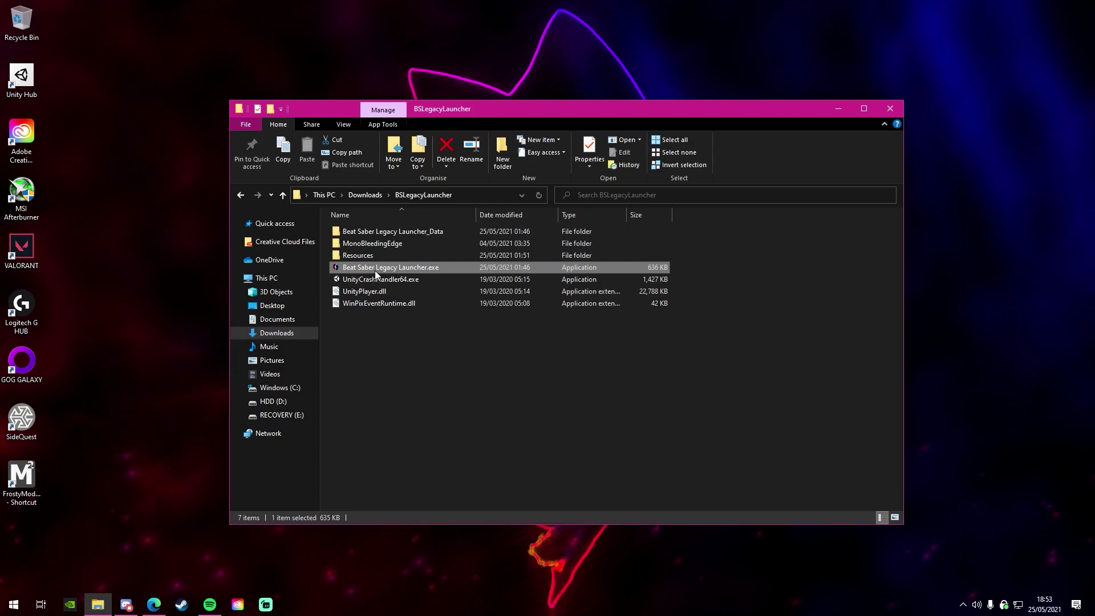
{"action": "double_click", "coordinate": [222, 246]}
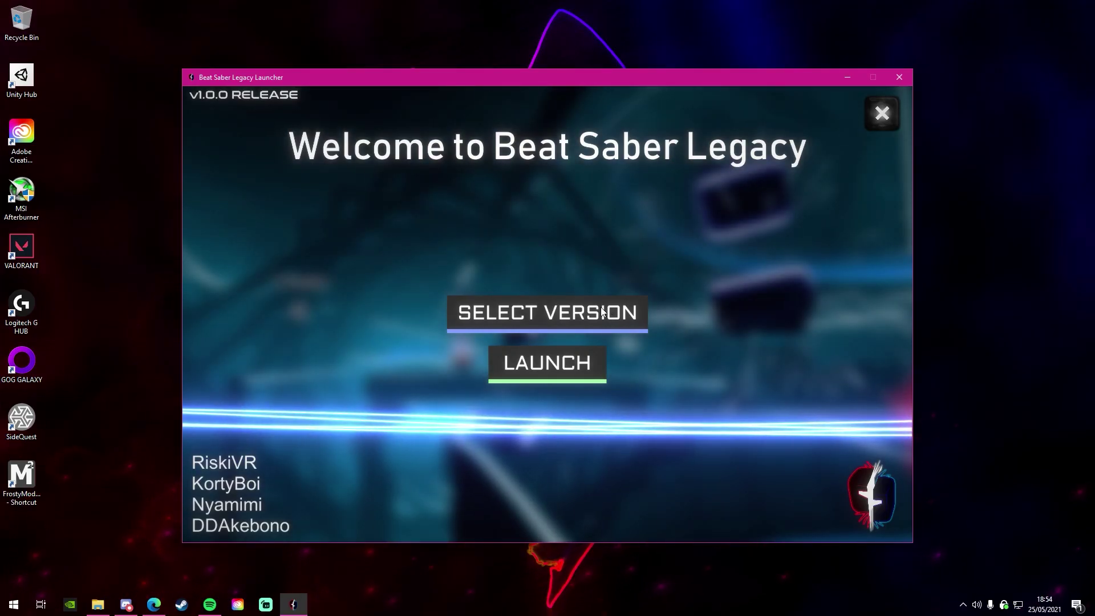
- Pick version 0.12.0 from the launcher's list of installable game versions
{"action": "left_click", "coordinate": [1083, 40]}
{"action": "left_click", "coordinate": [601, 311]}
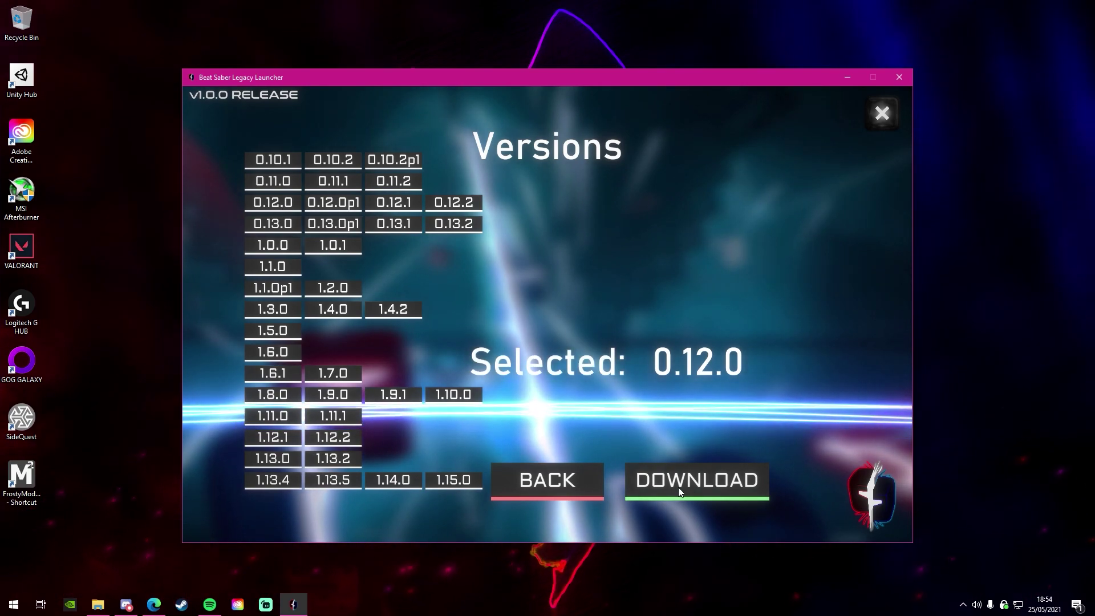
{"action": "left_click", "coordinate": [678, 487]}
{"action": "left_click", "coordinate": [283, 206]}
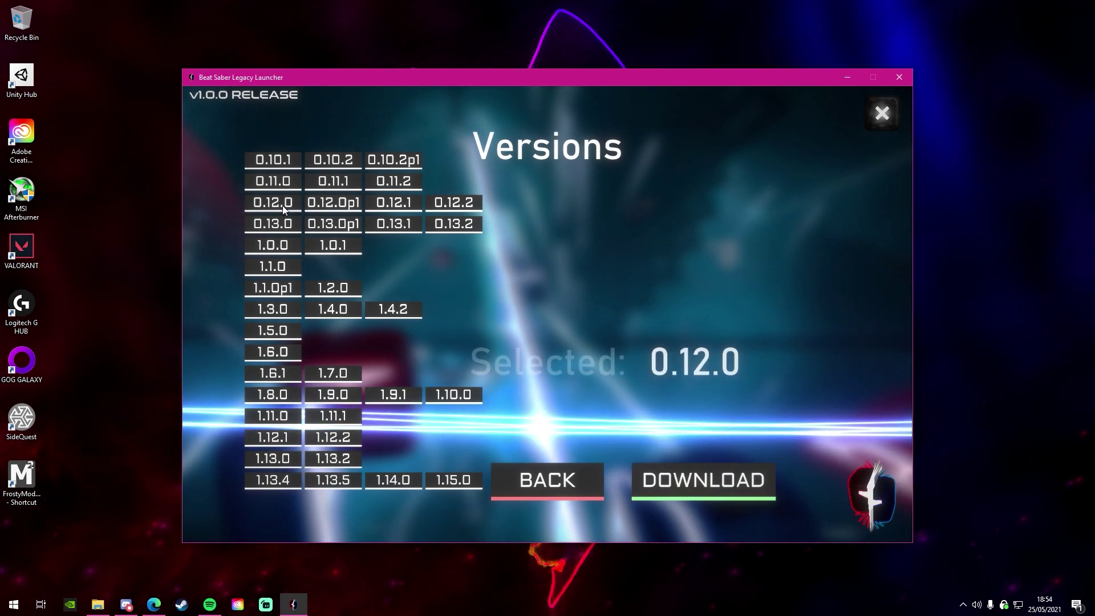
- Proceed to the download sign-in and enter the Steam username
{"action": "left_click", "coordinate": [679, 491]}
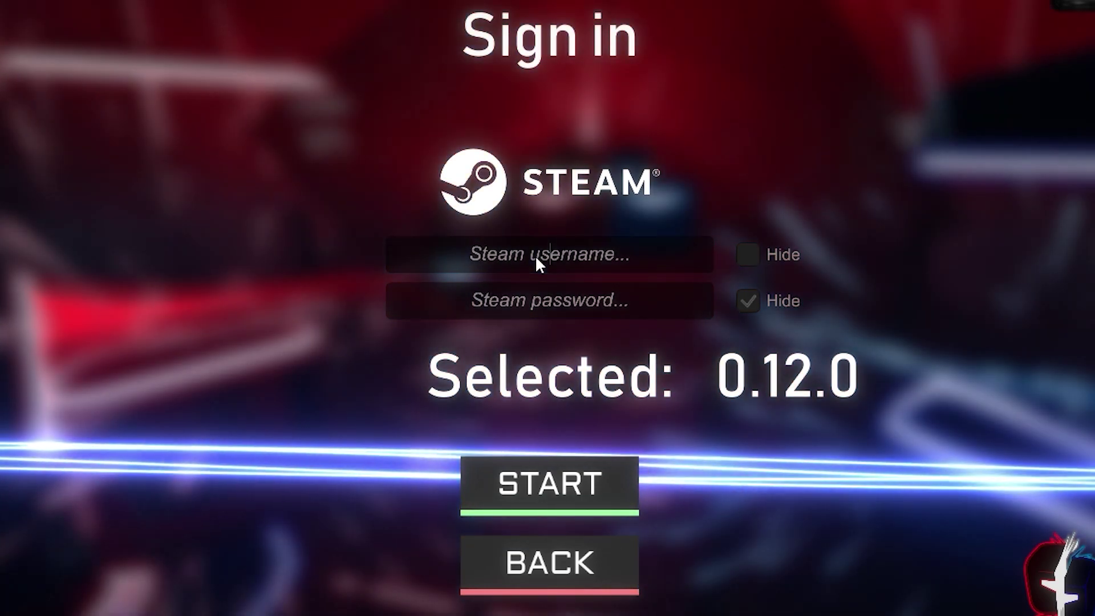
{"action": "left_click", "coordinate": [537, 258]}
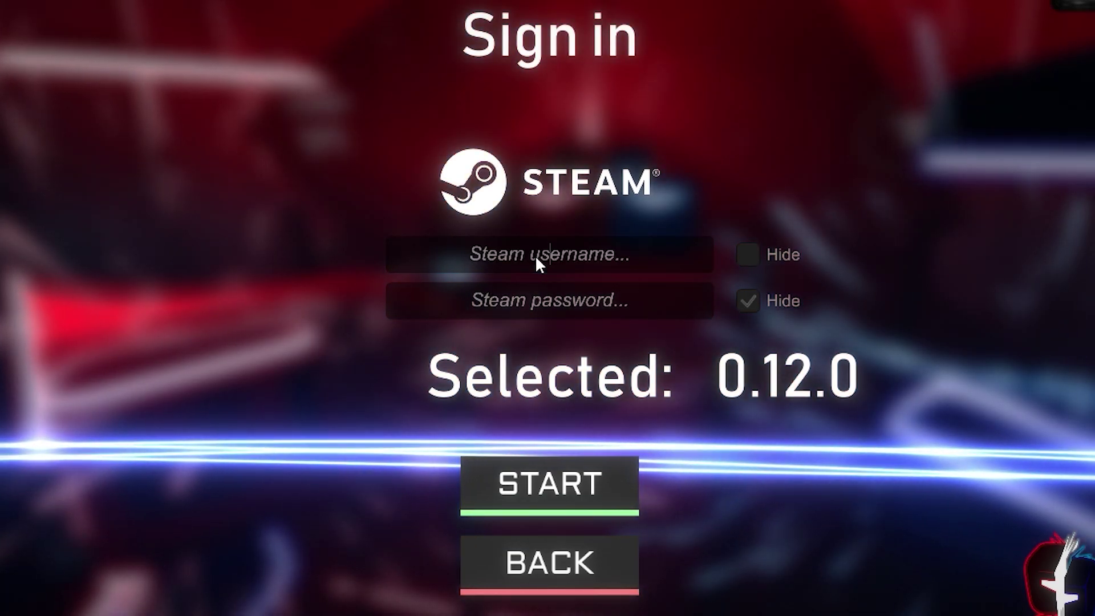
{"action": "type", "text": "lolwhyyout"}
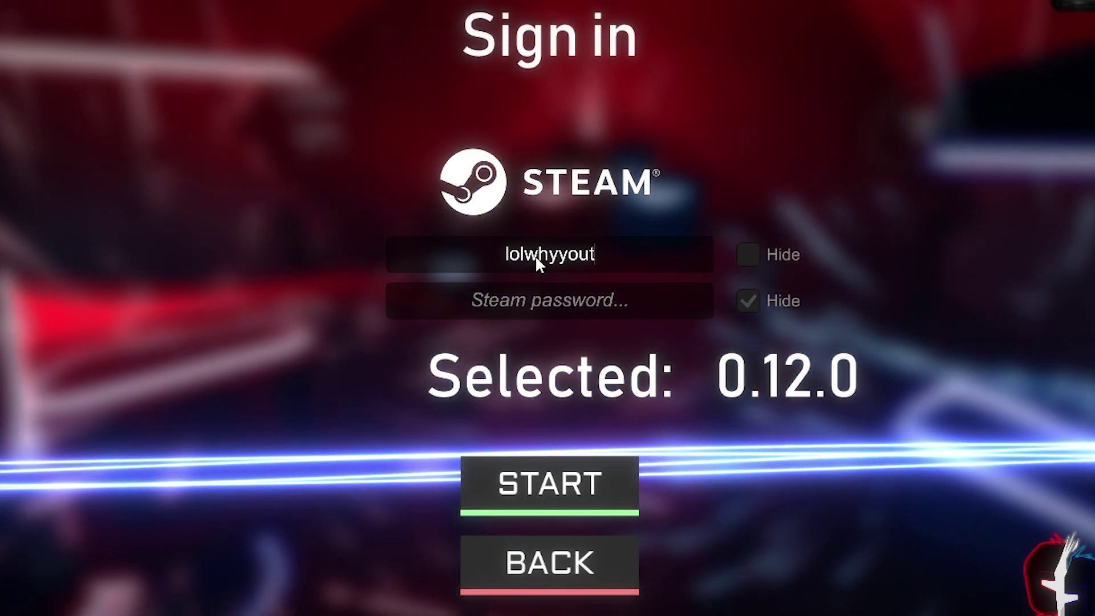
{"action": "type", "text": "hinkiwillputit"}
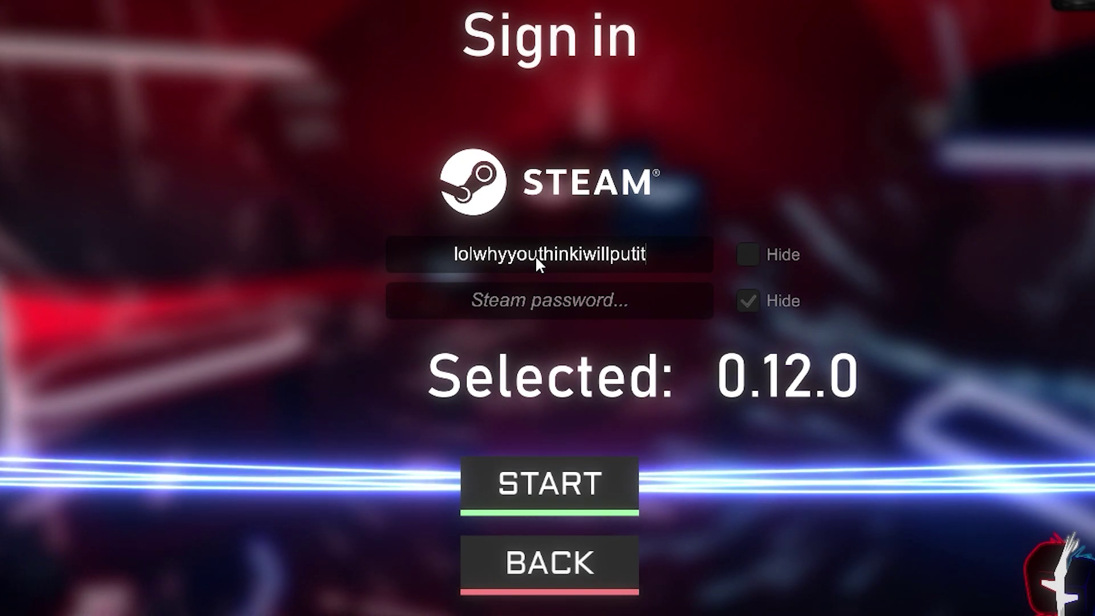
{"action": "key", "text": "BackSpace"}
{"action": "key", "text": "BackSpace"}
{"action": "key", "text": "BackSpace"}
{"action": "key", "text": "BackSpace"}
{"action": "key", "text": "BackSpace"}
{"action": "key", "text": "BackSpace"}
{"action": "key", "text": "BackSpace"}
{"action": "key", "text": "BackSpace"}
{"action": "key", "text": "BackSpace"}
{"action": "key", "text": "BackSpace"}
{"action": "key", "text": "BackSpace"}
{"action": "key", "text": "BackSpace"}
{"action": "key", "text": "BackSpace"}
{"action": "key", "text": "BackSpace"}
{"action": "key", "text": "BackSpace"}
{"action": "key", "text": "BackSpace"}
{"action": "key", "text": "BackSpace"}
{"action": "key", "text": "BackSpace"}
{"action": "key", "text": "BackSpace"}
{"action": "key", "text": "BackSpace"}
{"action": "key", "text": "BackSpace"}
{"action": "key", "text": "BackSpace"}
{"action": "key", "text": "BackSpace"}
{"action": "key", "text": "BackSpace"}
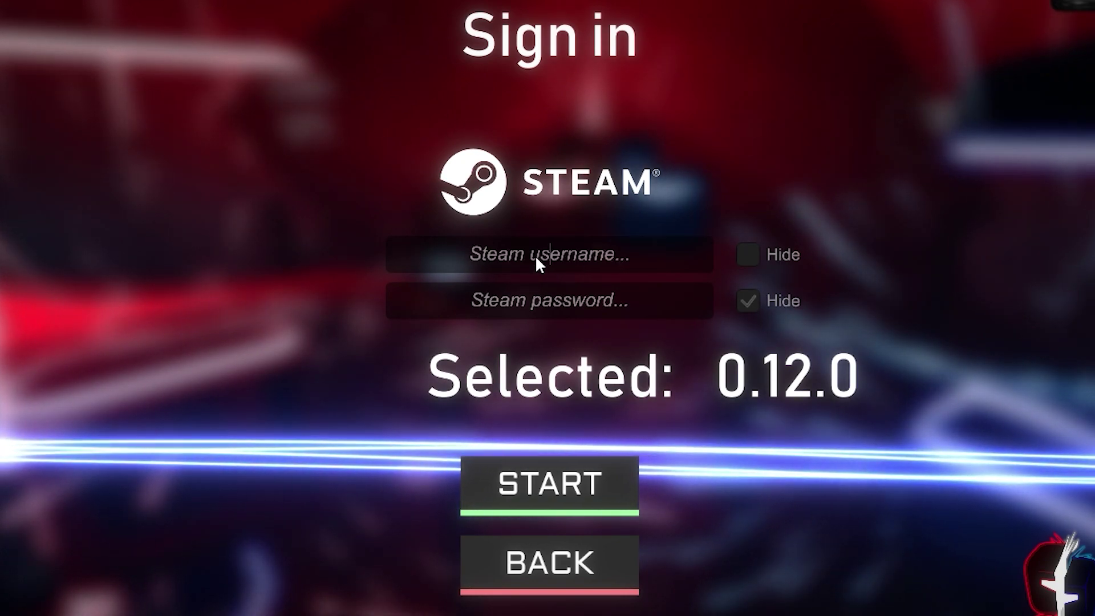
- Enter the Steam password with it shown as plain text, then submit to start downloading 0.12.0
{"action": "left_click", "coordinate": [739, 300]}
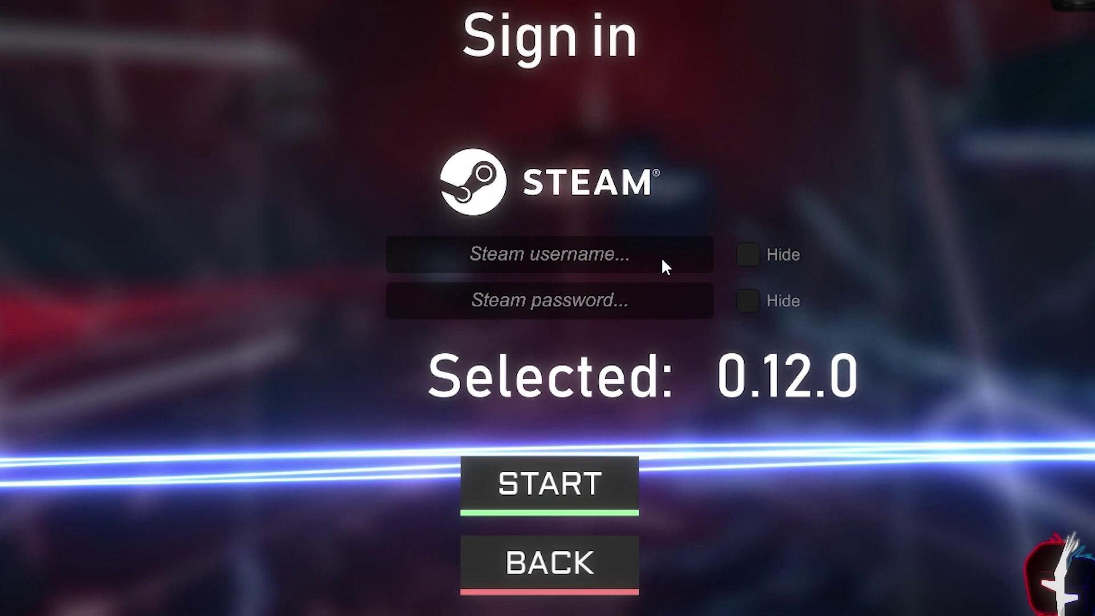
{"action": "left_click", "coordinate": [643, 303]}
{"action": "type", "text": "lolyou"}
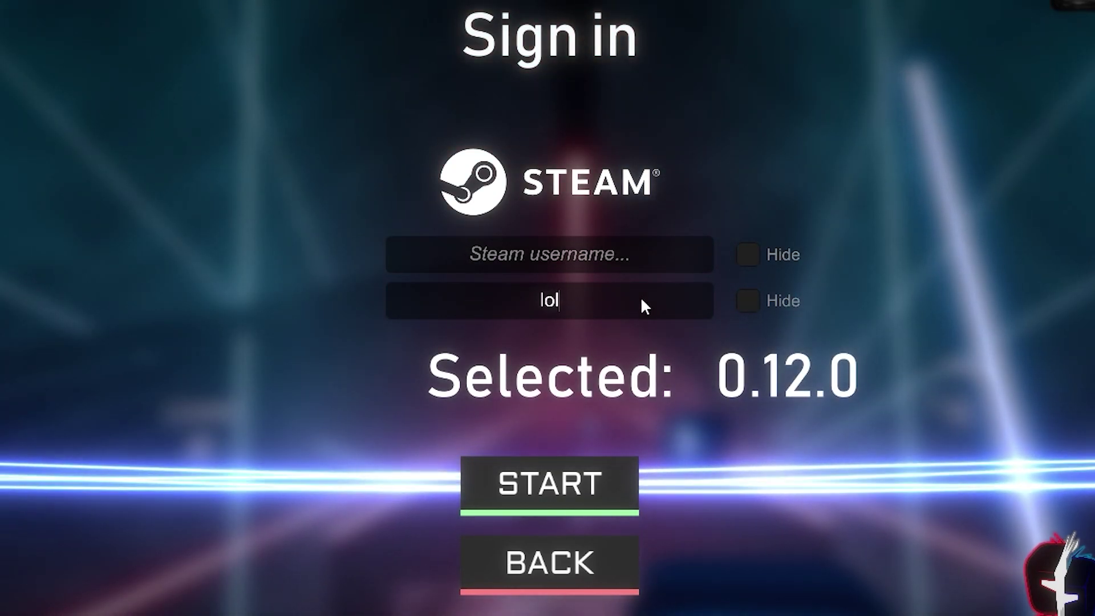
{"action": "type", "text": "thought"}
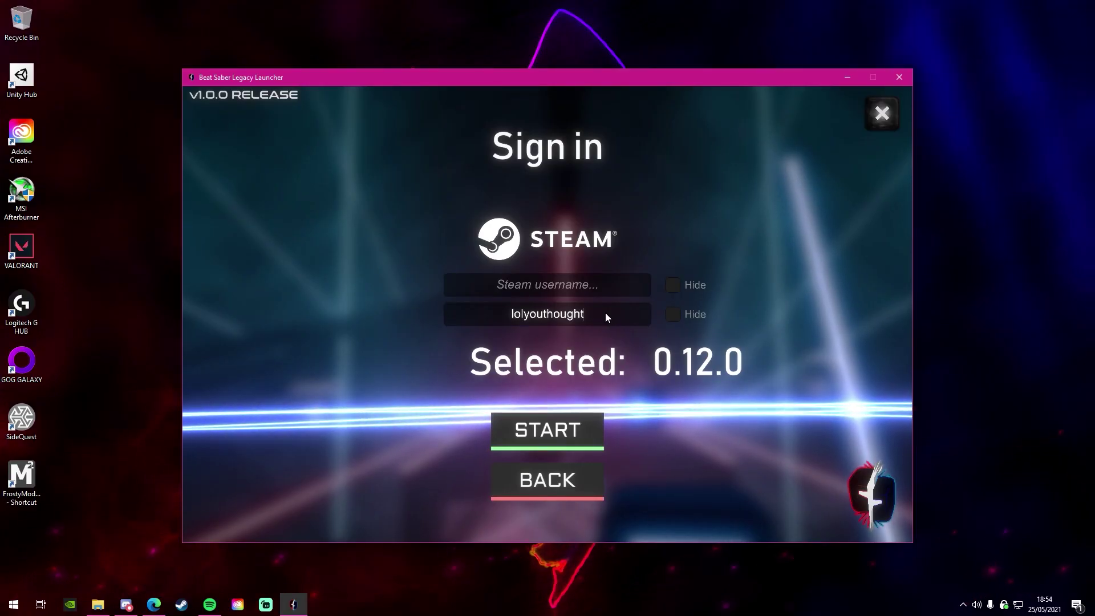
{"action": "key", "text": "BackSpace"}
{"action": "key", "text": "BackSpace"}
{"action": "key", "text": "BackSpace"}
{"action": "key", "text": "BackSpace"}
{"action": "key", "text": "BackSpace"}
{"action": "key", "text": "BackSpace"}
{"action": "key", "text": "BackSpace"}
{"action": "key", "text": "BackSpace"}
{"action": "key", "text": "BackSpace"}
{"action": "key", "text": "BackSpace"}
{"action": "key", "text": "BackSpace"}
{"action": "key", "text": "BackSpace"}
{"action": "key", "text": "BackSpace"}
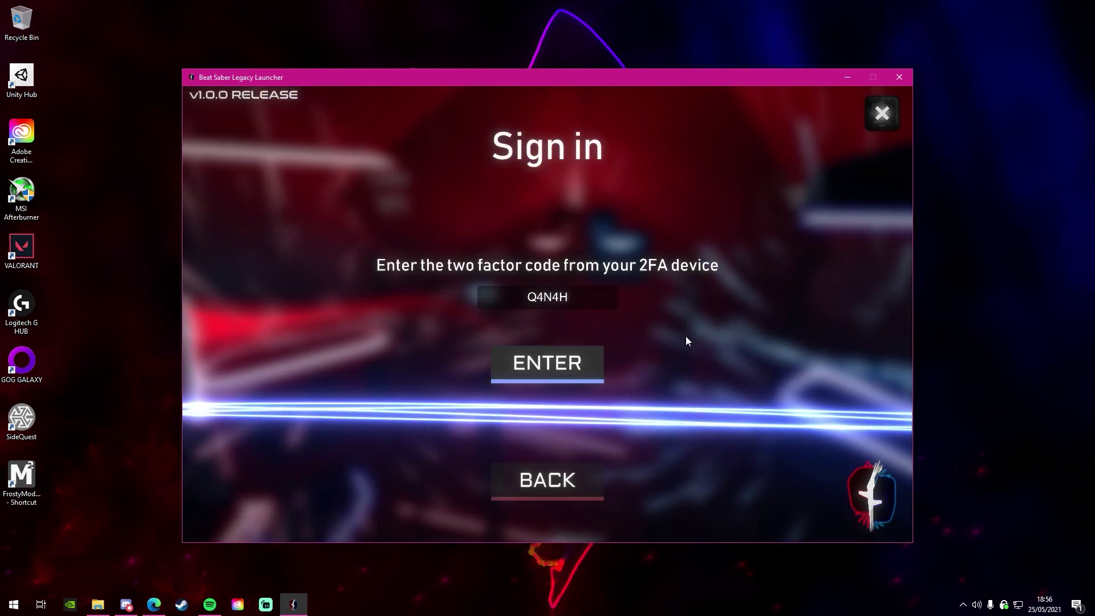
{"action": "left_click", "coordinate": [578, 367]}
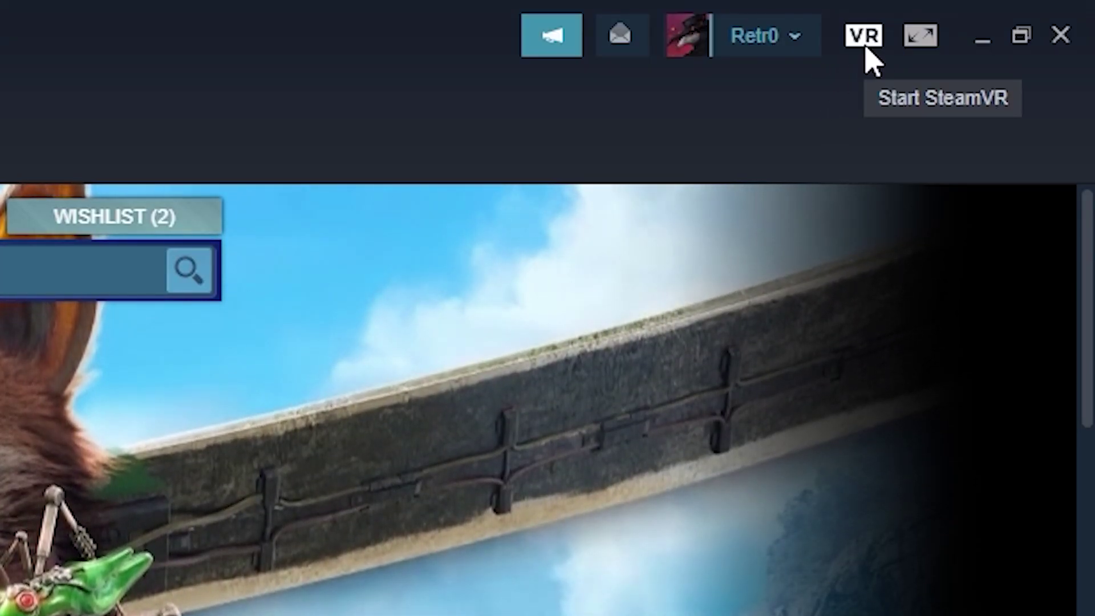
- Start SteamVR from Steam, then return the launcher to its welcome screen showing 0.12.0 installed
{"action": "left_click", "coordinate": [864, 44]}
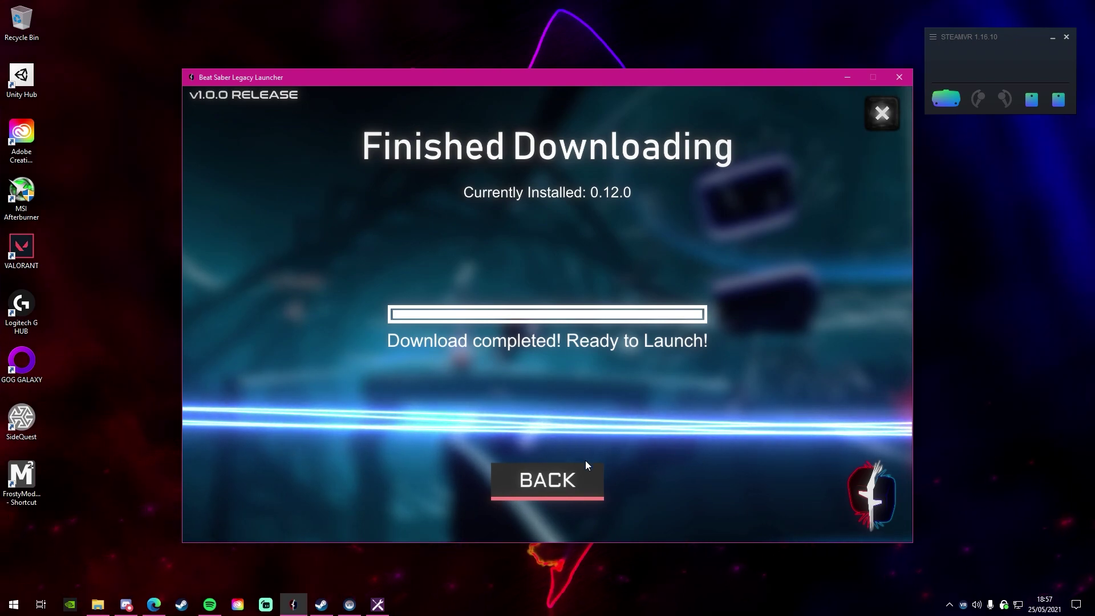
{"action": "left_click", "coordinate": [573, 474]}
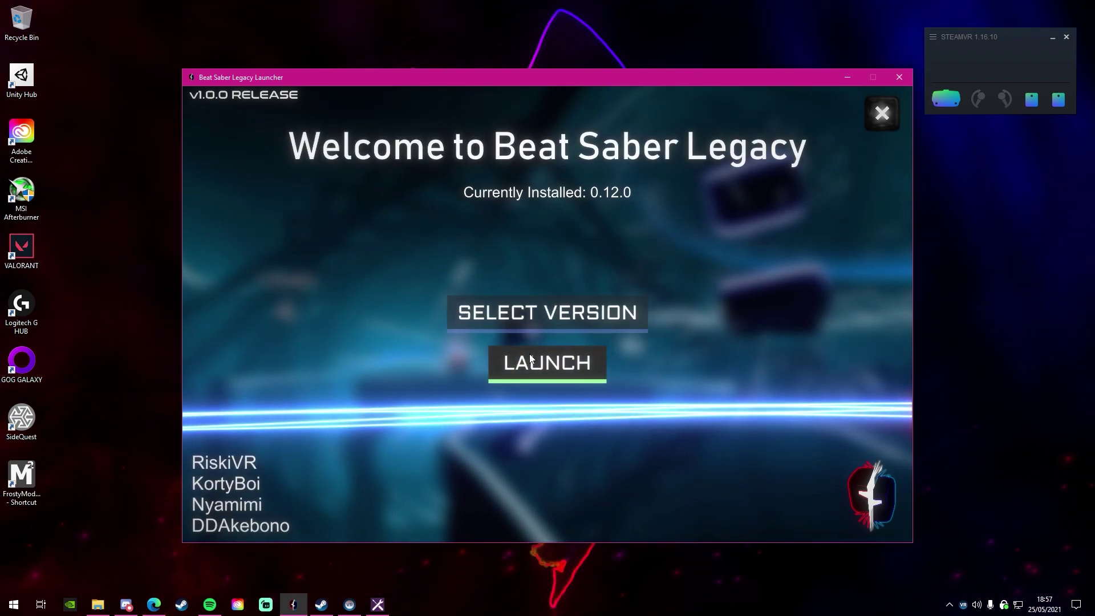
- Launch installed version 0.12.0, then bring up the ARE YOU SURE? uninstall confirmation
{"action": "left_click", "coordinate": [552, 362]}
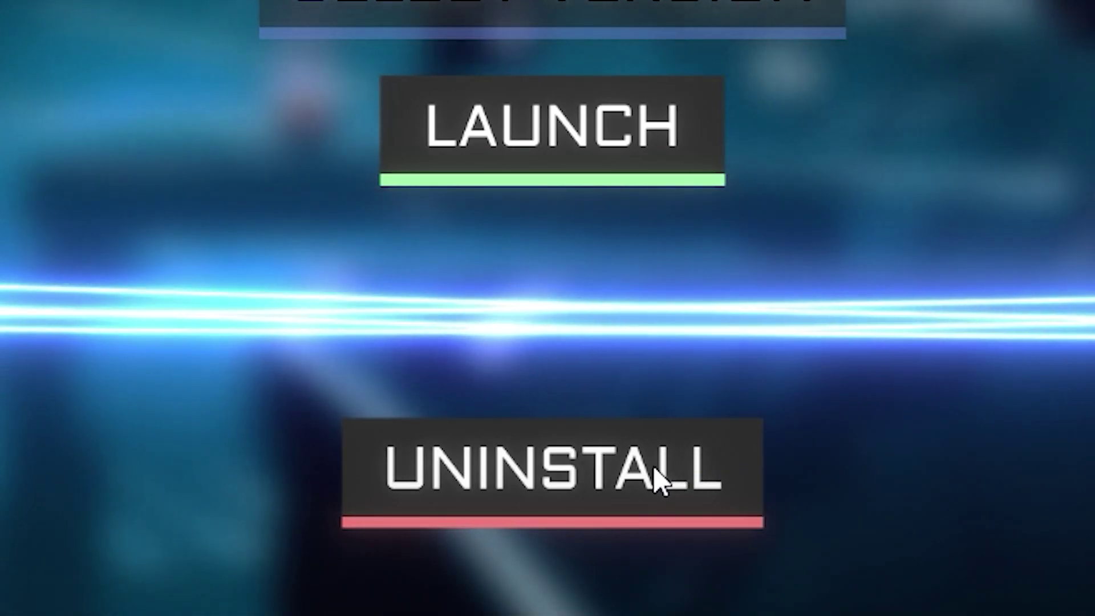
{"action": "left_click", "coordinate": [650, 478]}
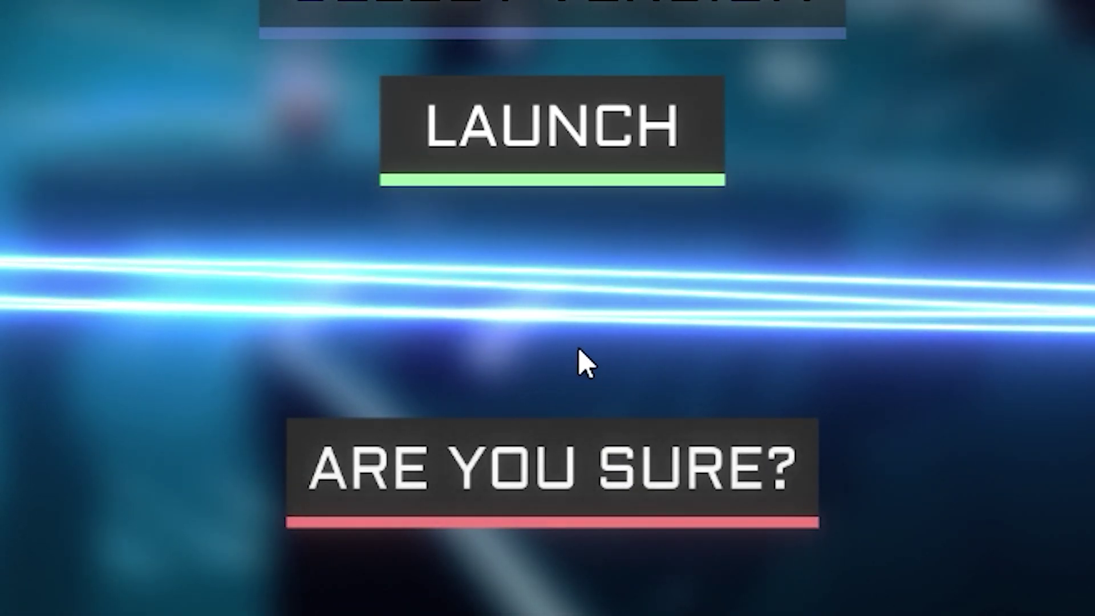